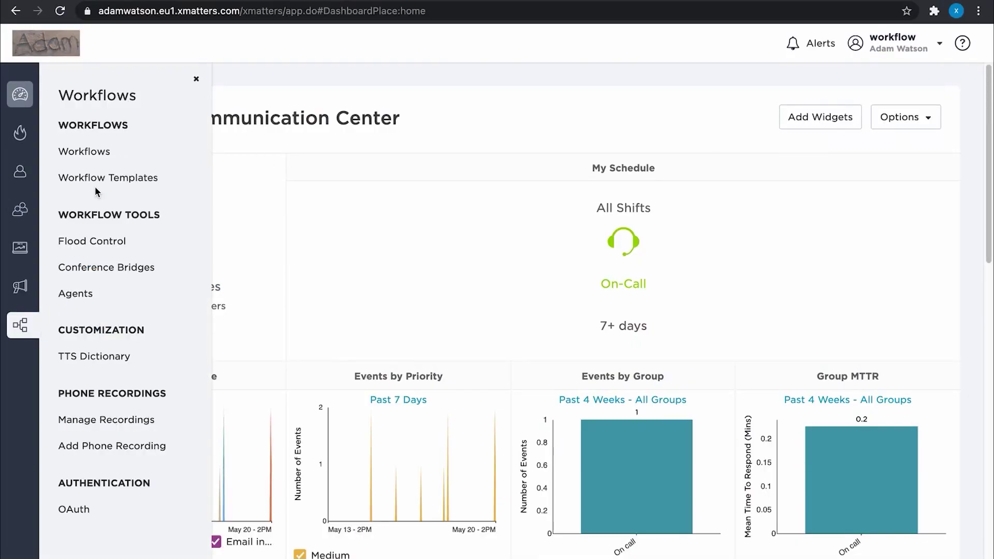
Step: From the Workflows list, create a custom workflow named 'Email initiation'
click(98, 157)
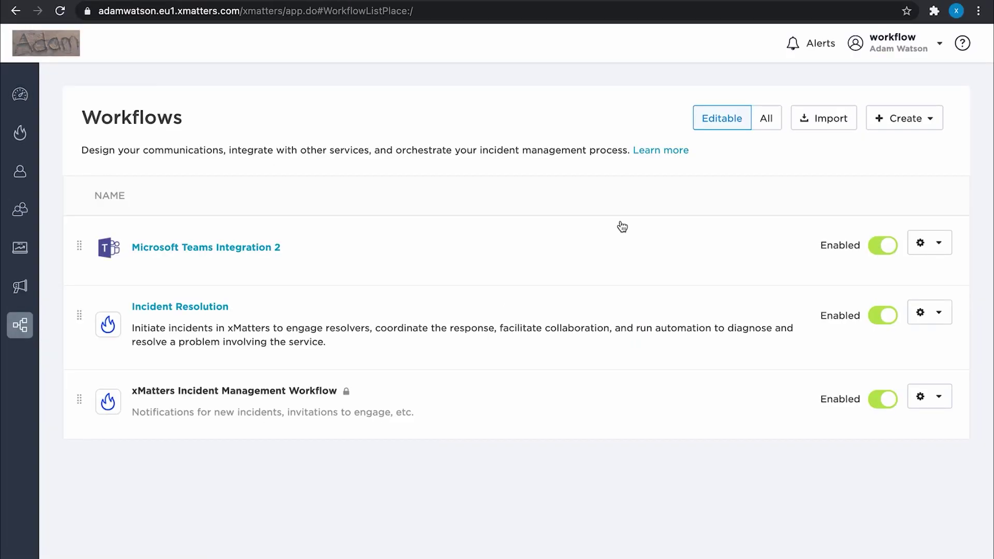
click(908, 119)
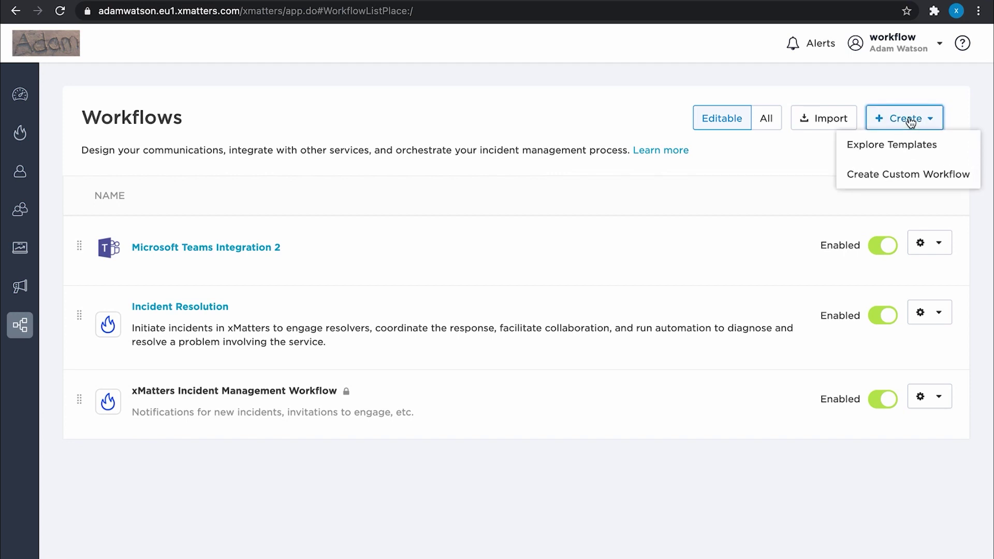
click(900, 181)
click(492, 366)
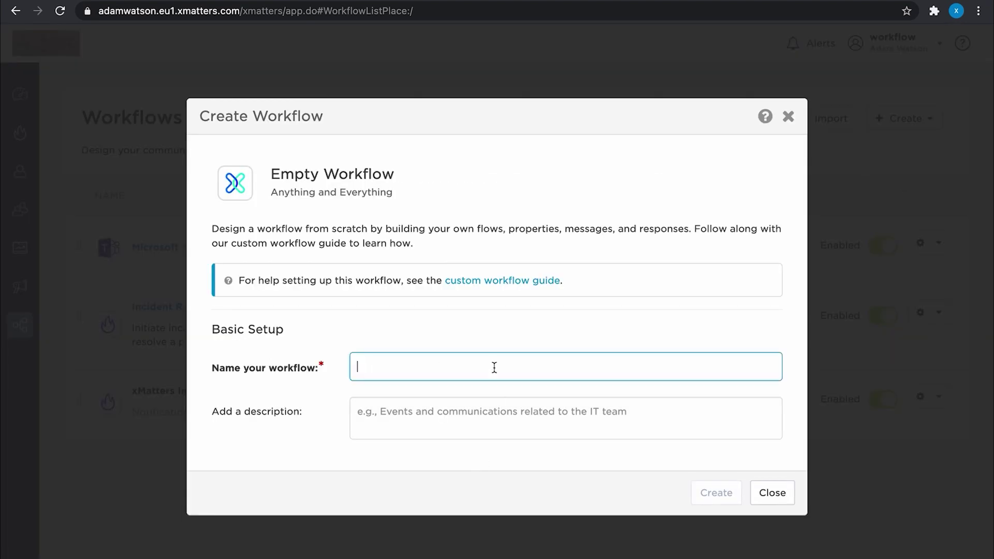
text(Email initiation)
click(694, 492)
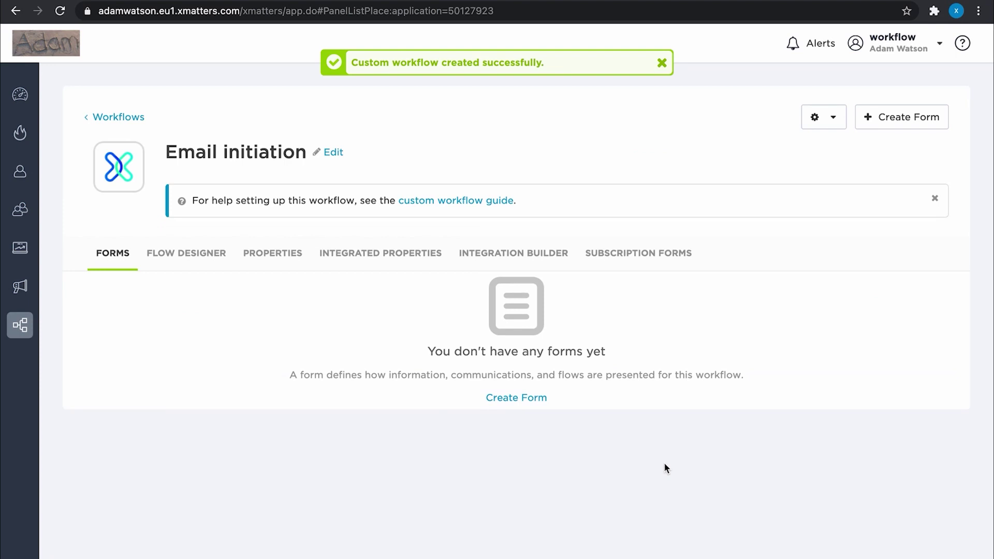
Step: Enable the Email initiation workflow in the Workflows list and open it
click(124, 118)
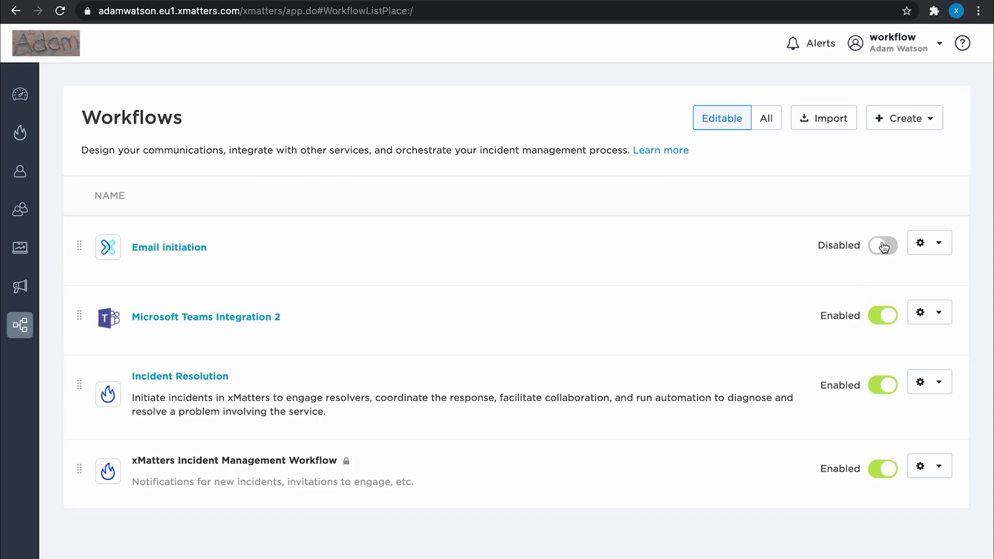
click(884, 246)
click(184, 249)
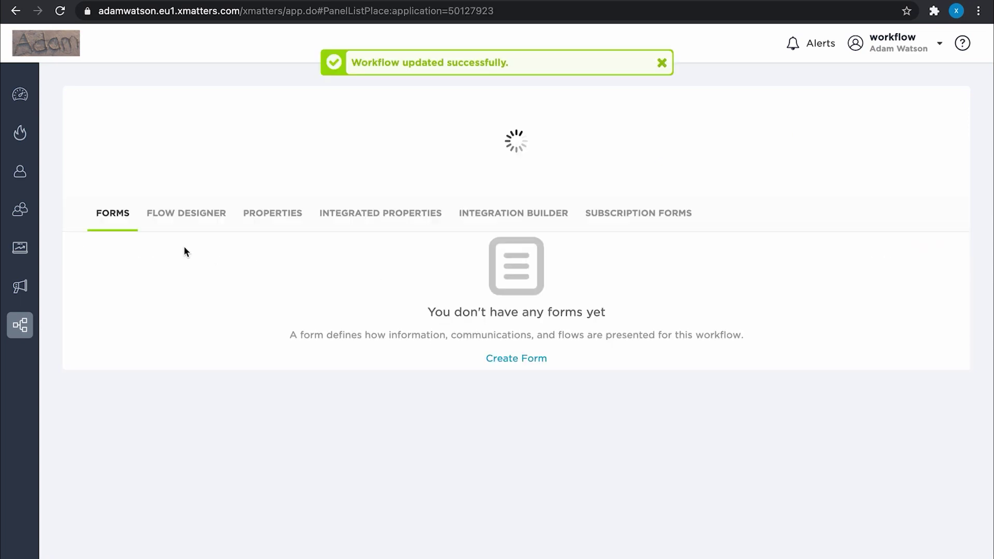
Step: Create a flow canvas named 'Email initiation' in Flow Designer
click(173, 252)
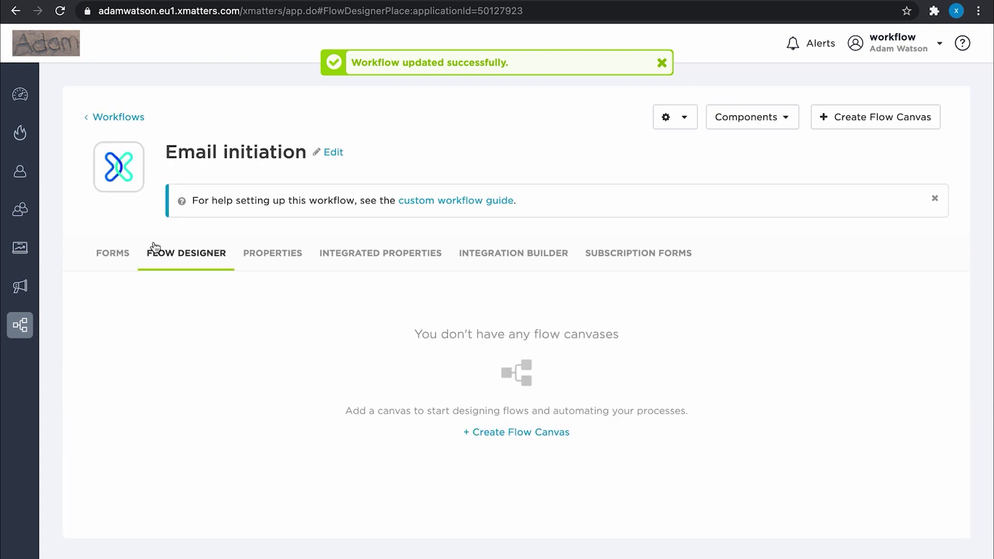
click(497, 434)
click(478, 288)
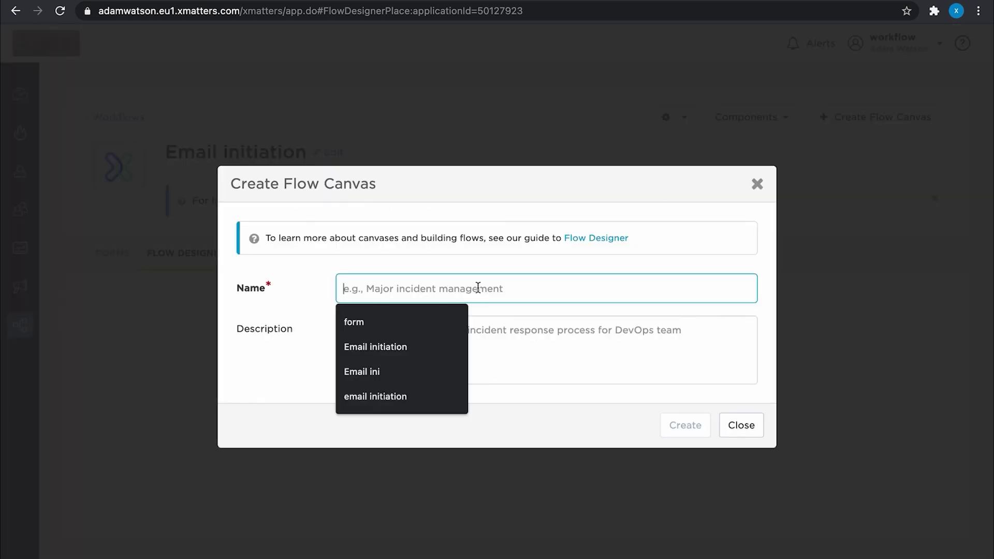
text(email ini)
click(367, 347)
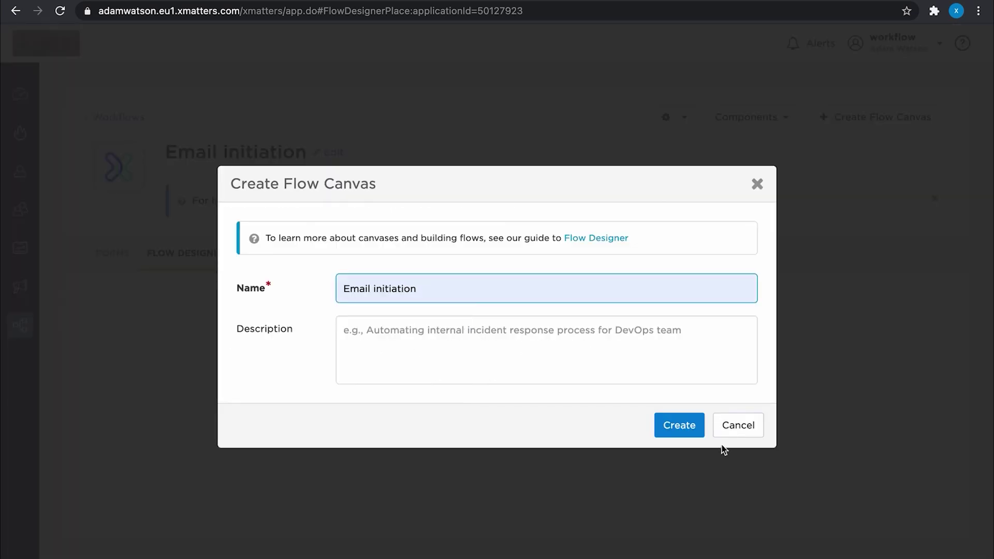
click(680, 425)
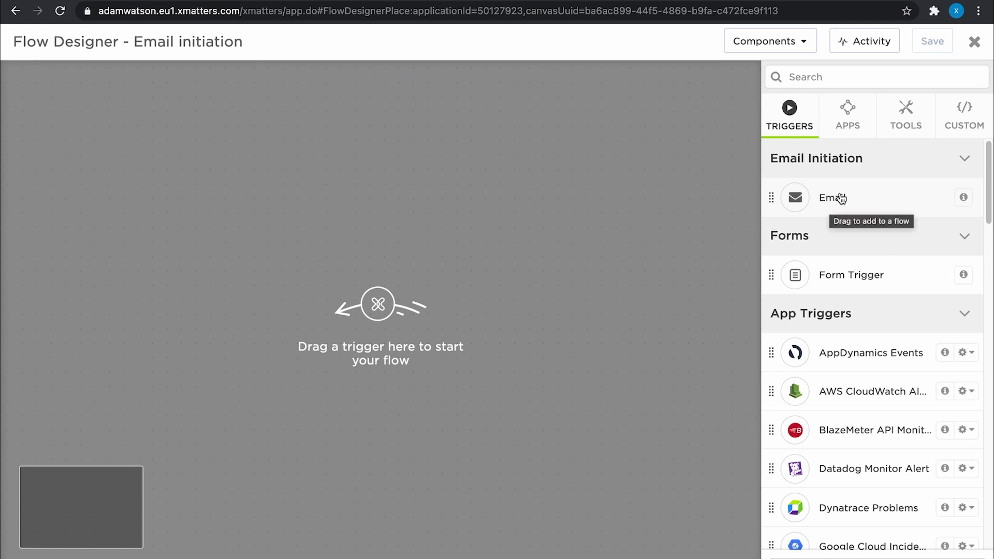
Step: Add an Email trigger to the canvas and save the flow
drag(840, 201, 185, 218)
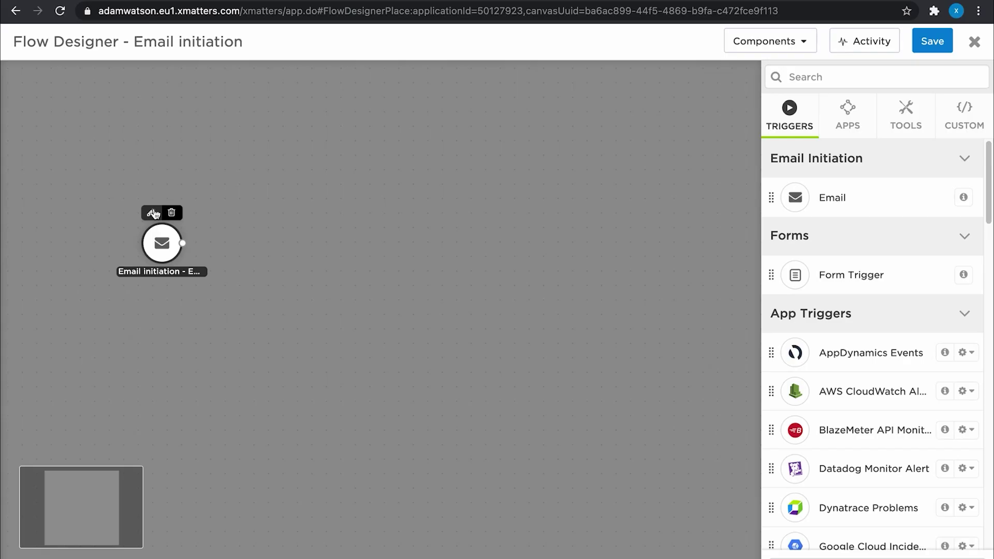
click(153, 210)
click(423, 351)
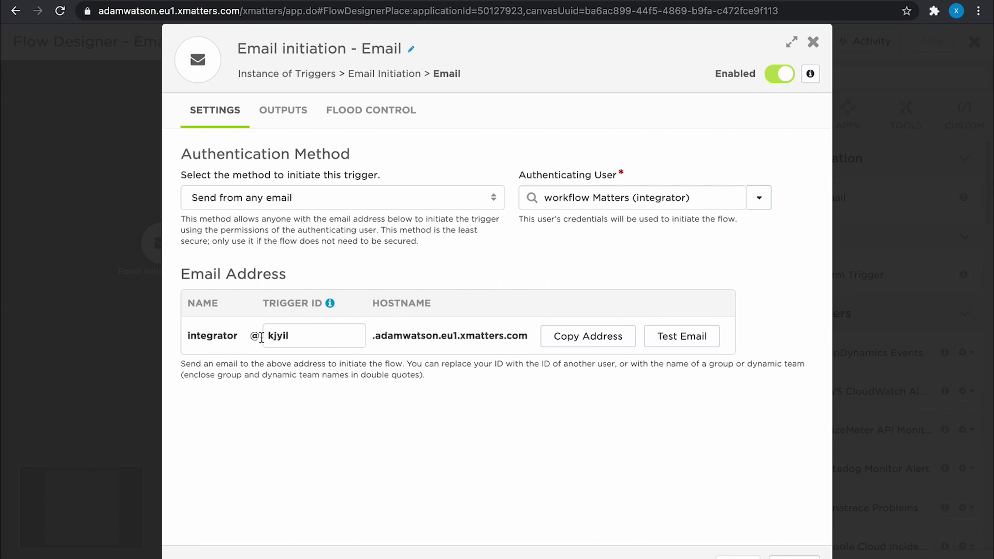
Step: Change the trigger ID to easyemail, copy the trigger address, and save the change
drag(188, 337, 246, 337)
click(305, 374)
double_click(308, 339)
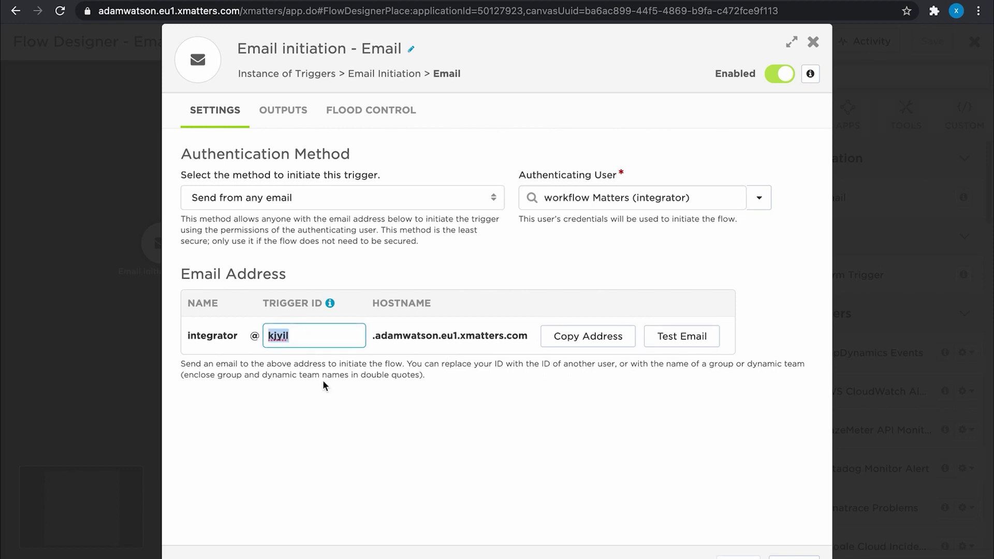
text(easyemail)
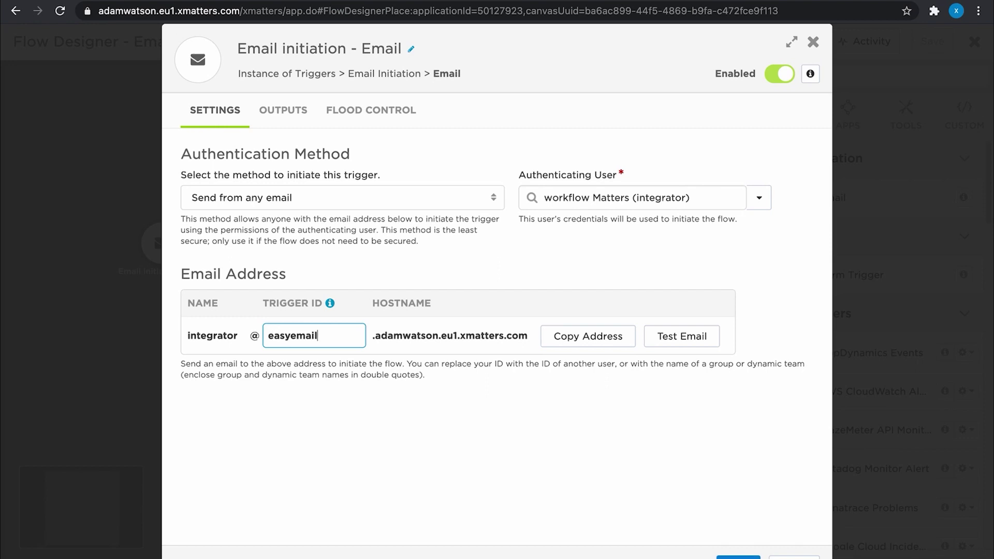
click(592, 334)
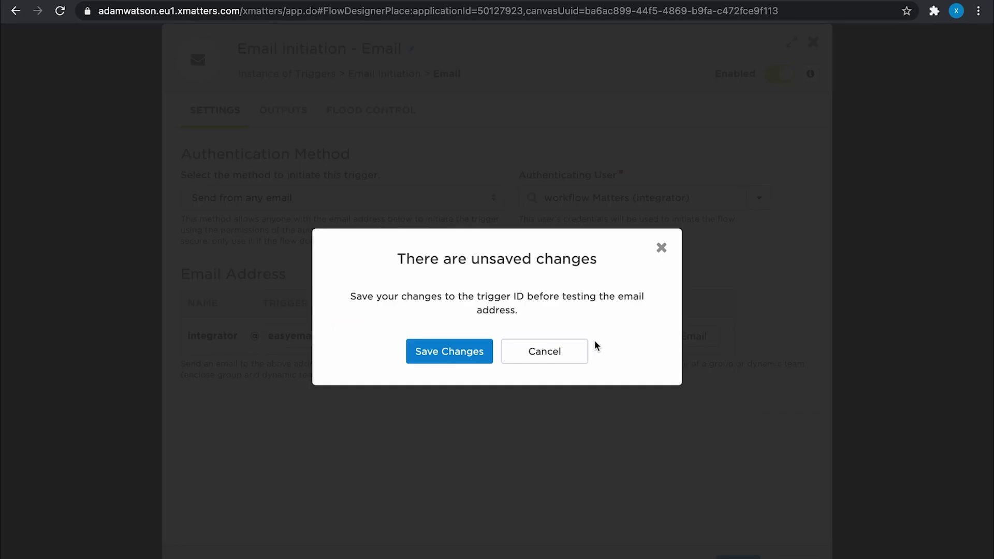
click(441, 349)
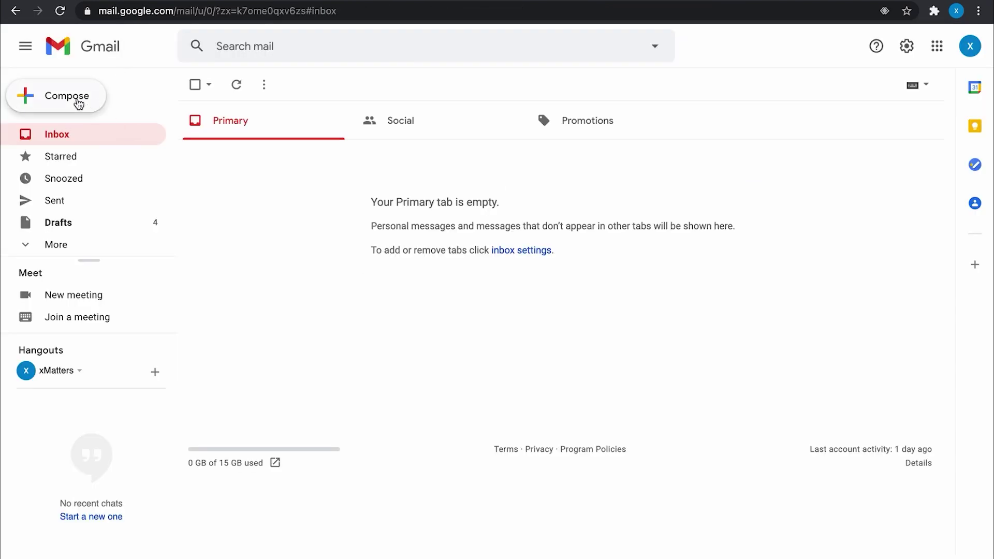
Step: Send a Gmail test email titled 'this is the subject' to the pasted trigger address
click(19, 100)
key(ctrl+v)
click(658, 255)
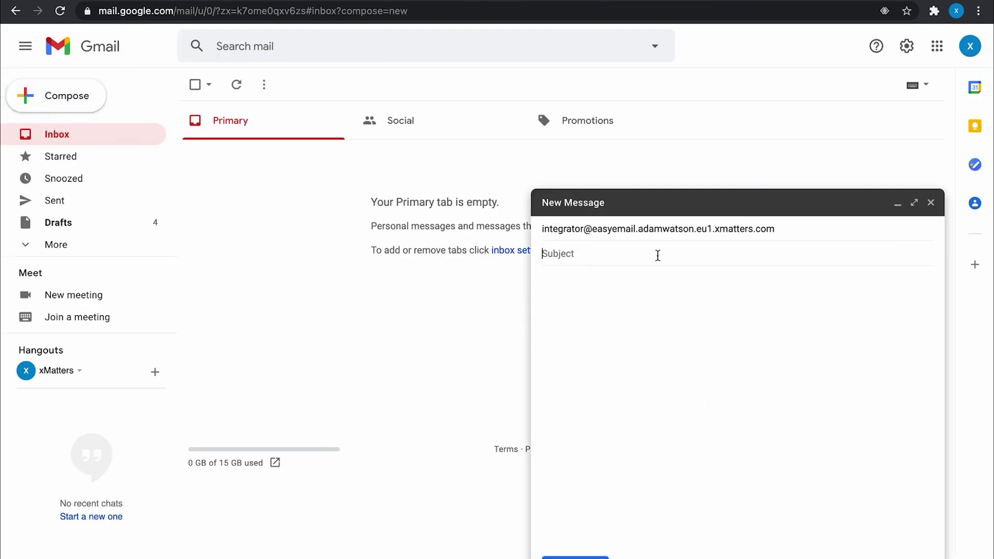
text(this is the subject)
key(Tab)
text(this is the)
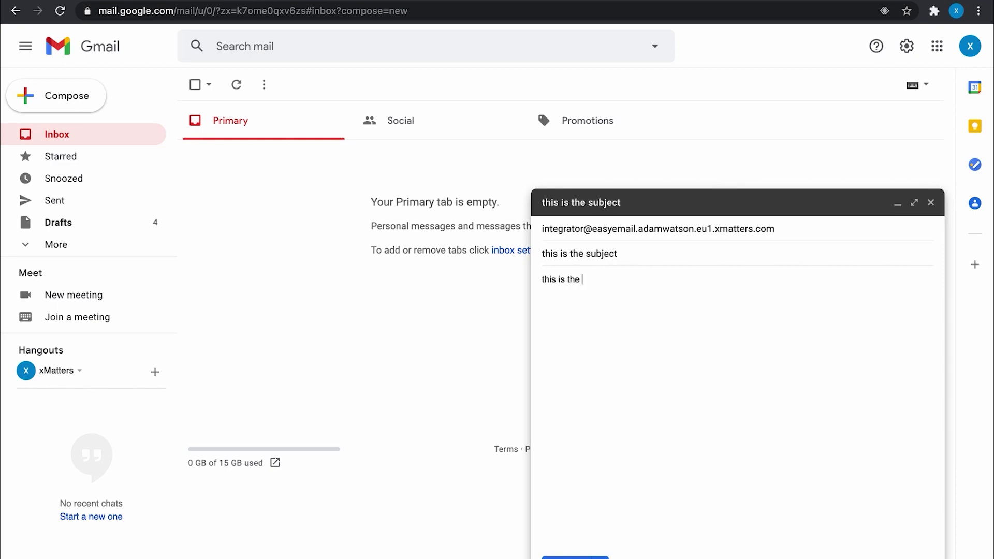
click(565, 557)
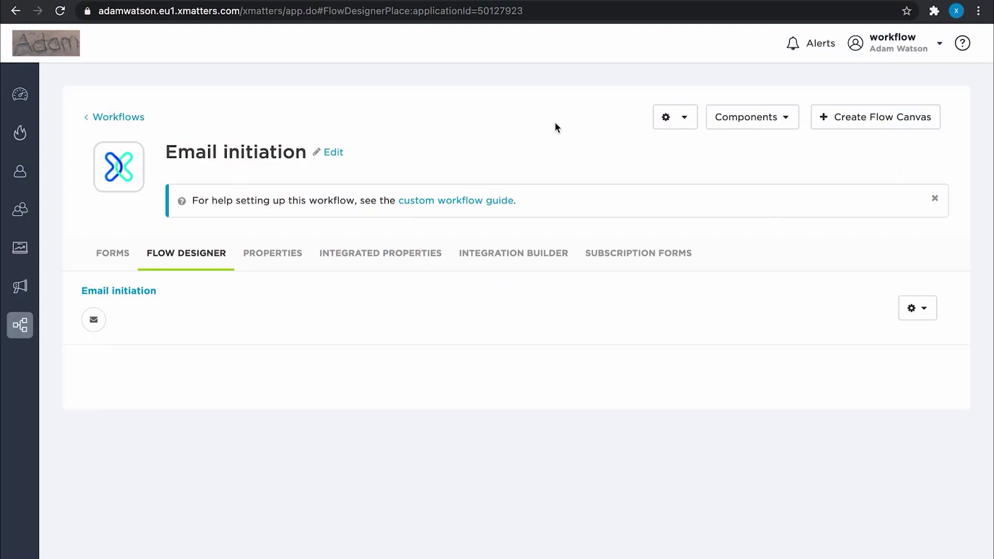
Step: Check that the Signals report shows the test email as 202 Accepted, then open its Email initiation flow
click(19, 248)
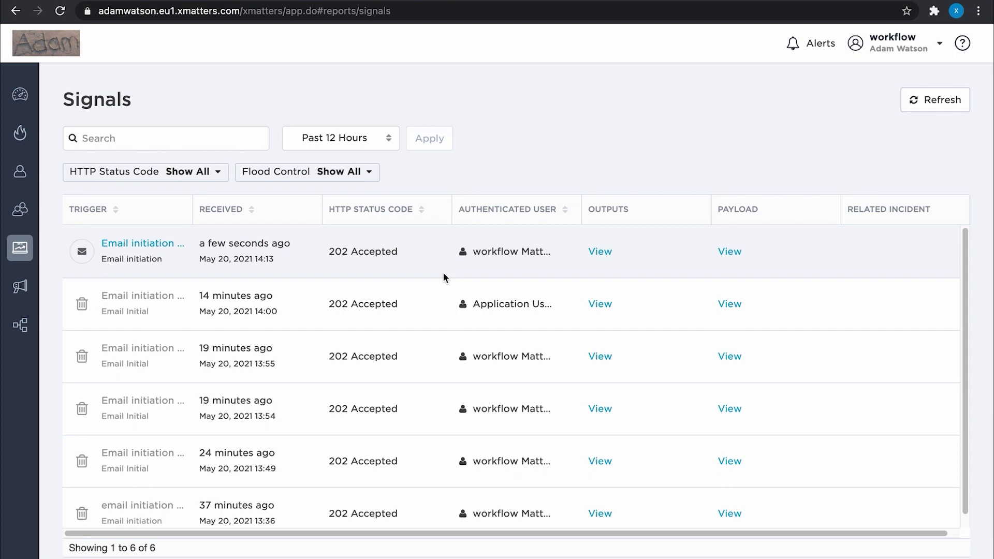
click(136, 244)
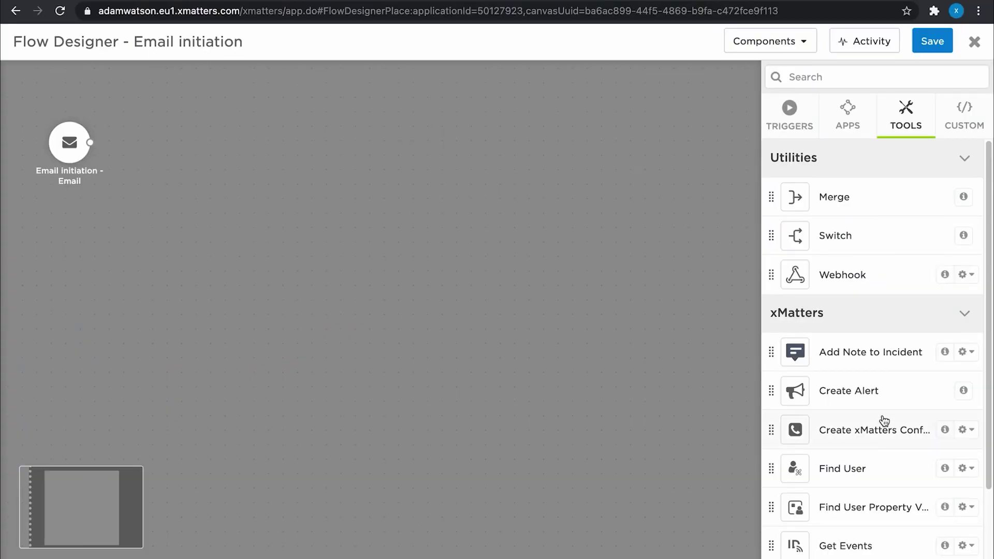
Step: Add a Create Alert step connected to the Email trigger
drag(881, 396, 275, 205)
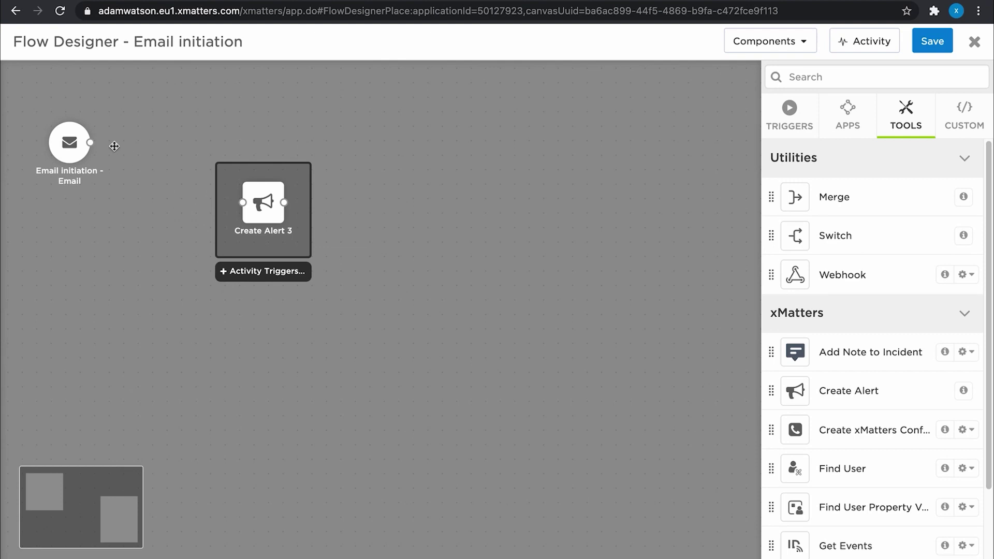
drag(91, 143, 243, 203)
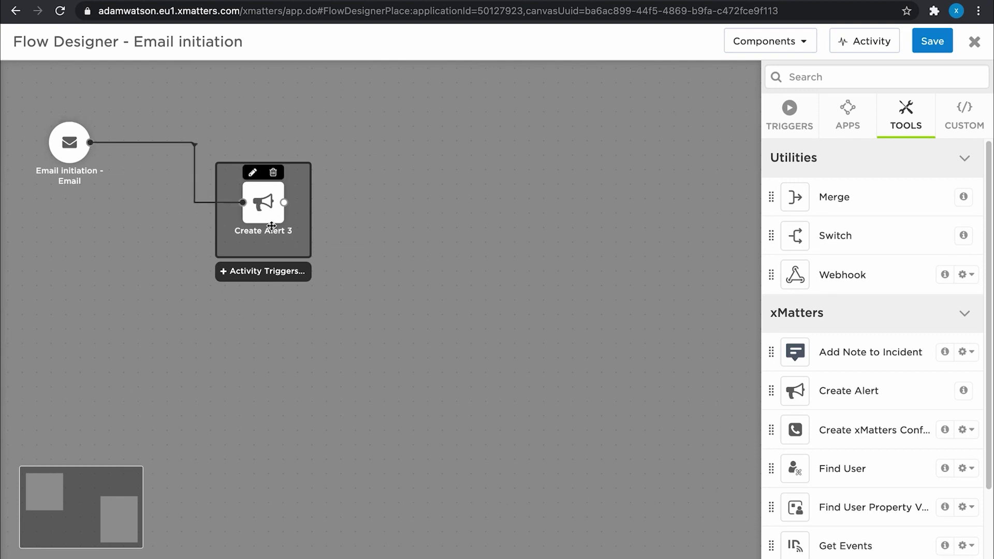
click(252, 172)
Step: Build the alert email: subject 'Email from:' with email.sender, and a body with email.subject and email.plaintextBody
click(213, 246)
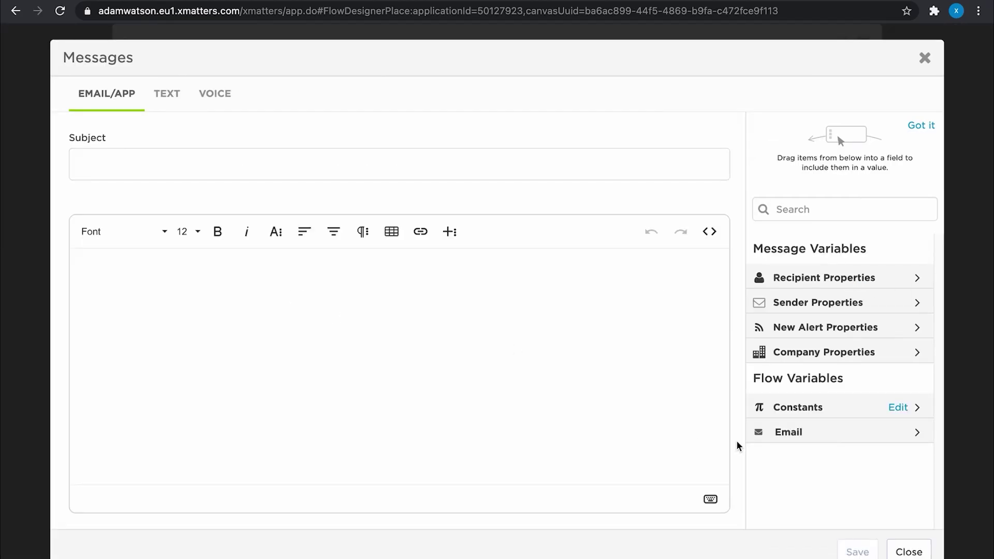
click(778, 435)
scroll(779, 439, down, 3)
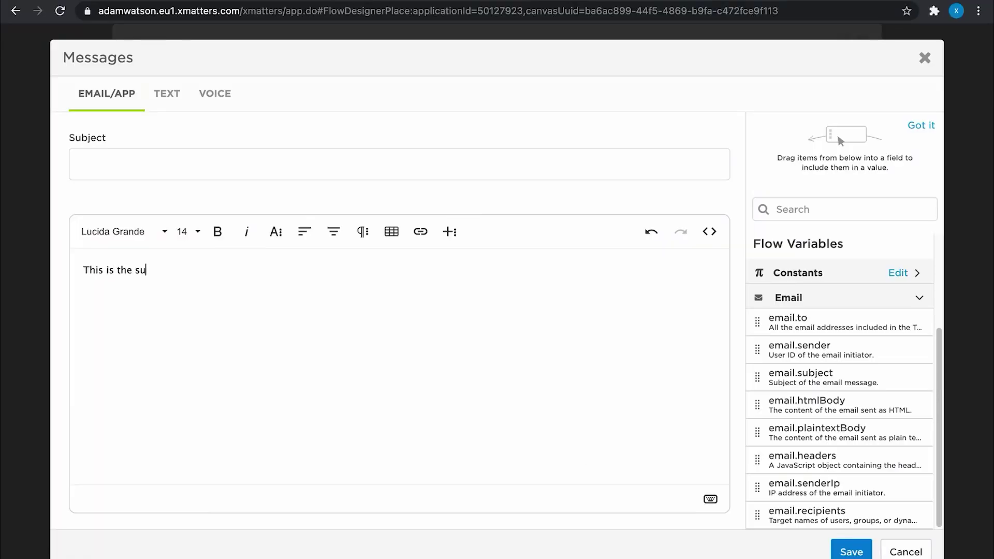
drag(801, 377, 218, 271)
key(Return)
text(THis is the body:)
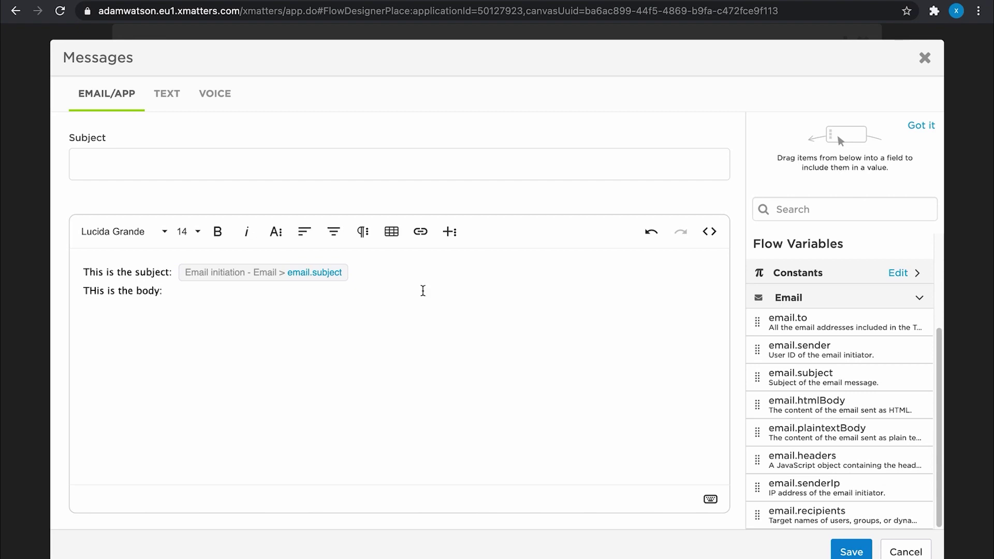
drag(803, 431, 336, 307)
click(228, 158)
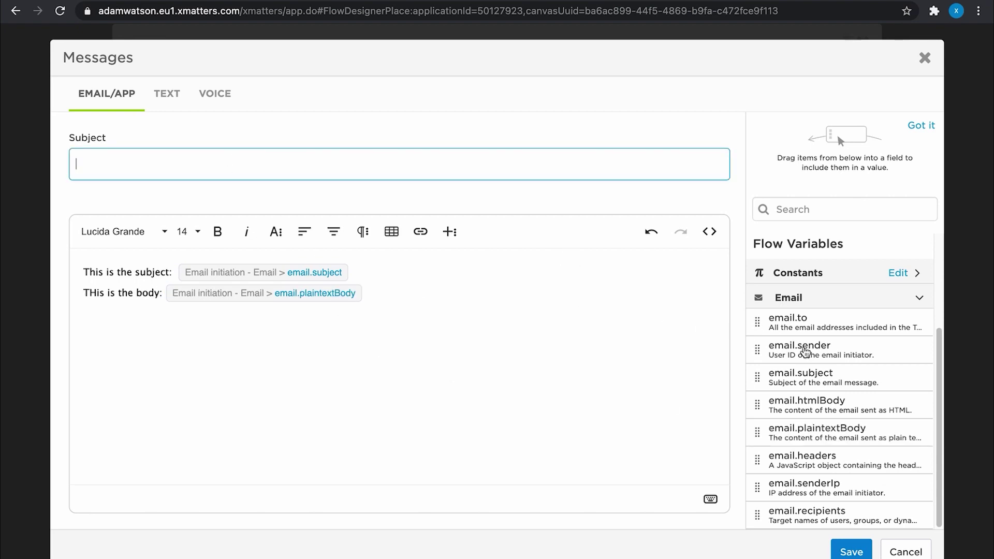
drag(805, 353, 314, 166)
text(Email from: Email initiation - Email > email.sender)
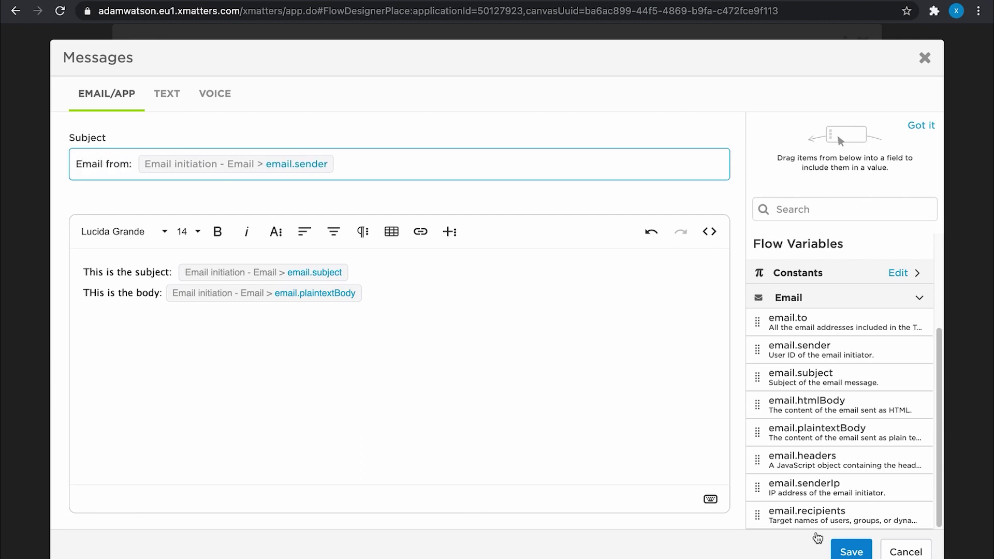
Step: Set Create Alert 3's recipients to On call and save the flow
click(852, 552)
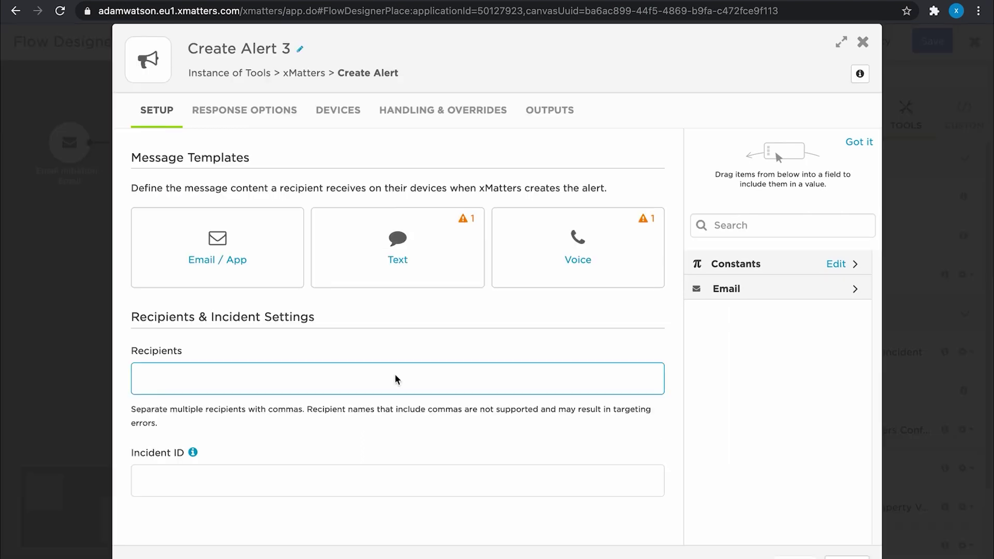
text(On call)
click(788, 556)
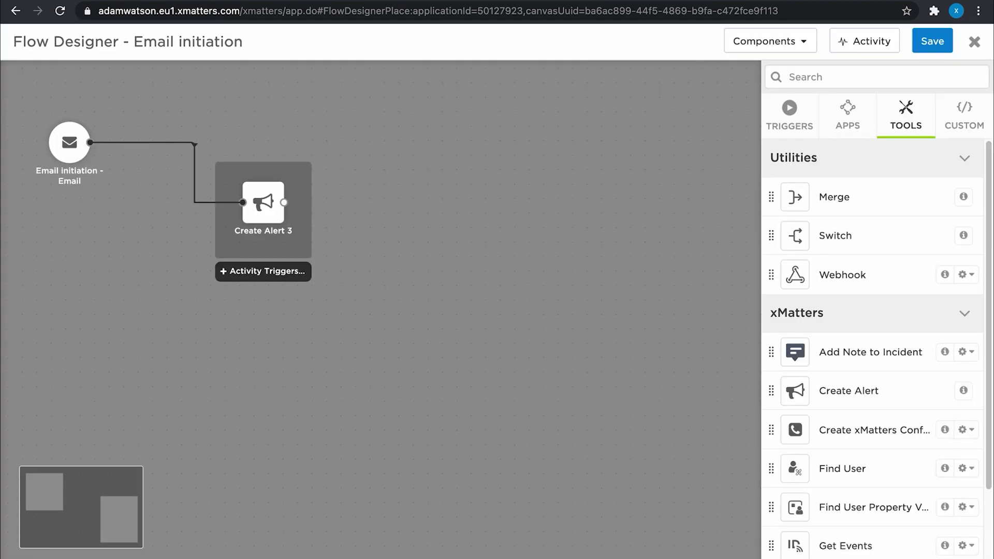
click(932, 41)
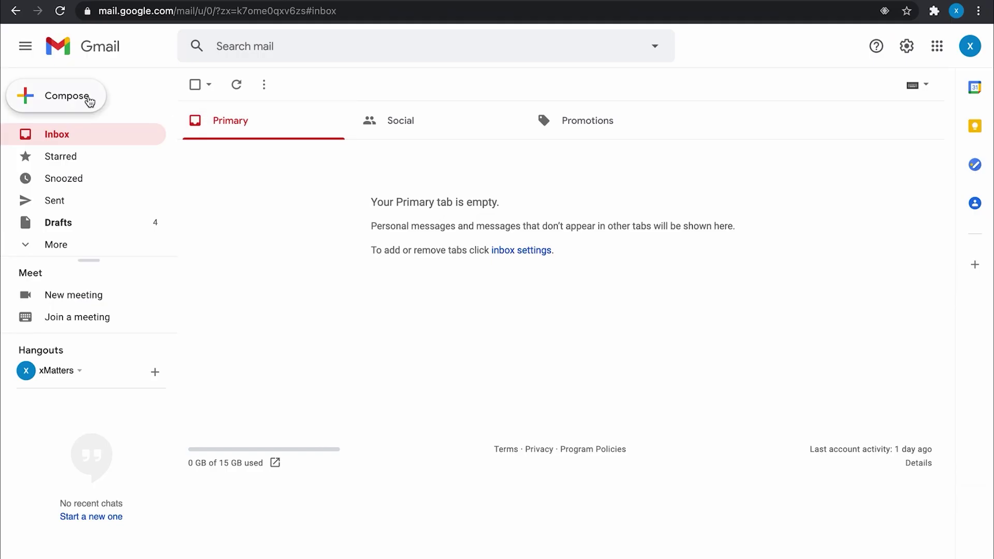
Step: Send a new Gmail test email to the trigger address
click(87, 96)
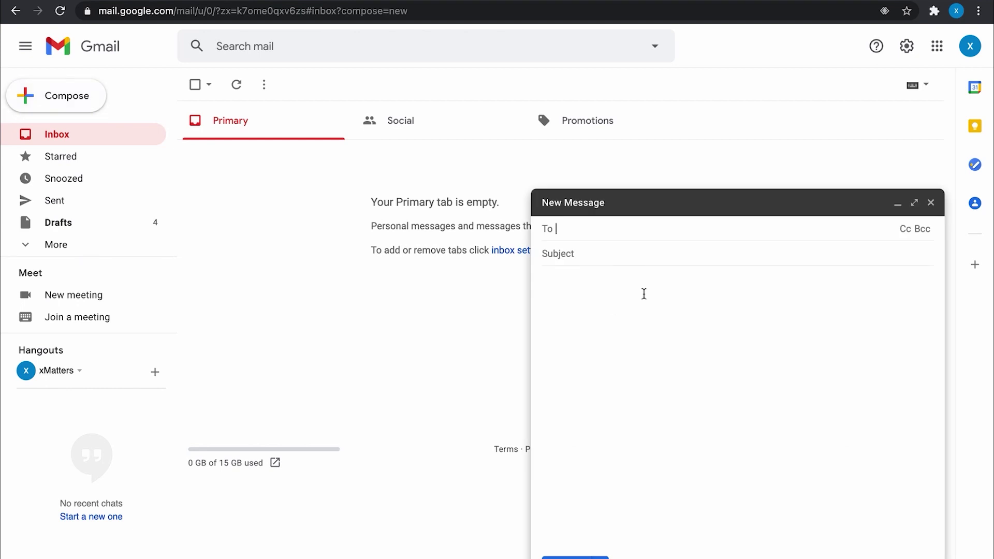
key(ctrl+v)
key(Tab)
text(a)
click(544, 279)
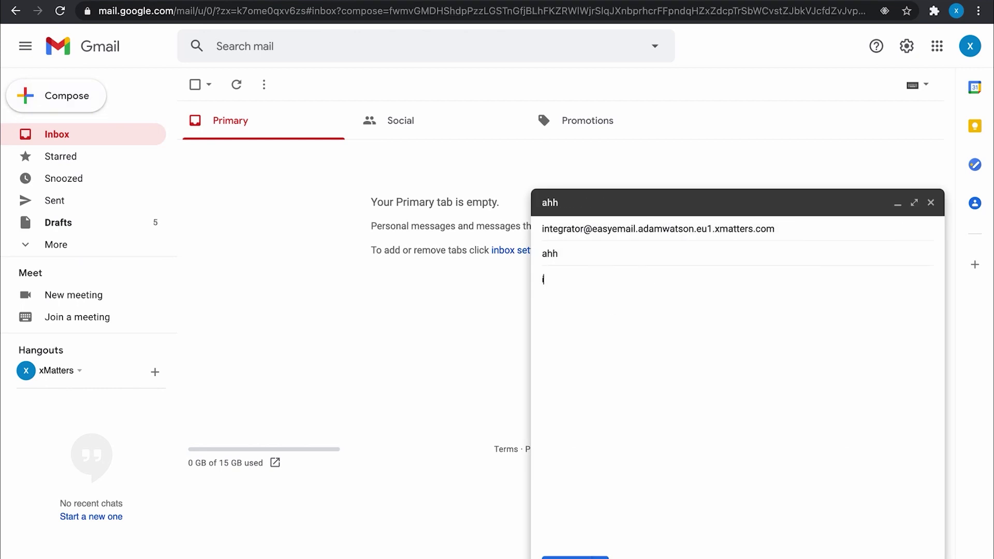
key(ctrl+Return)
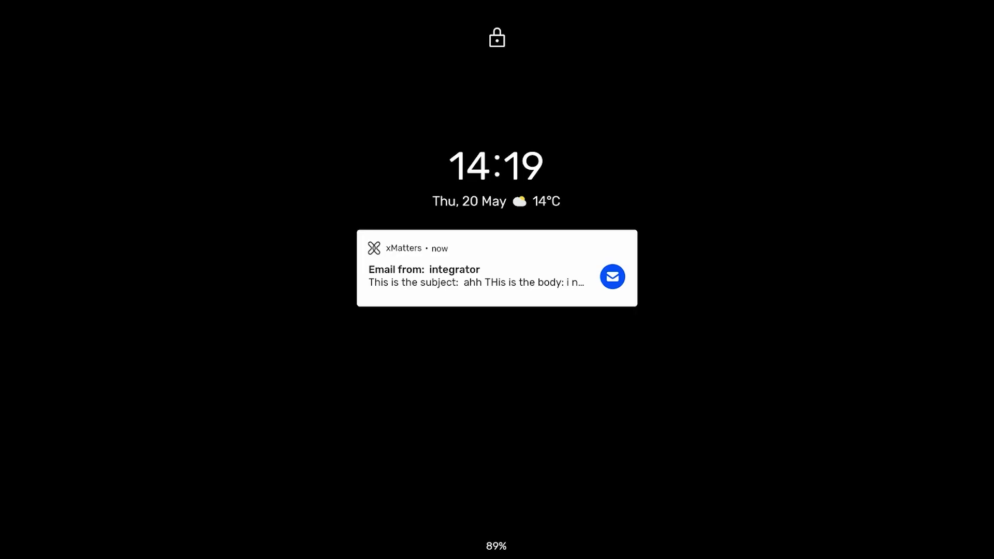
Step: Open the xMatters alert notification from the phone lock screen
click(551, 274)
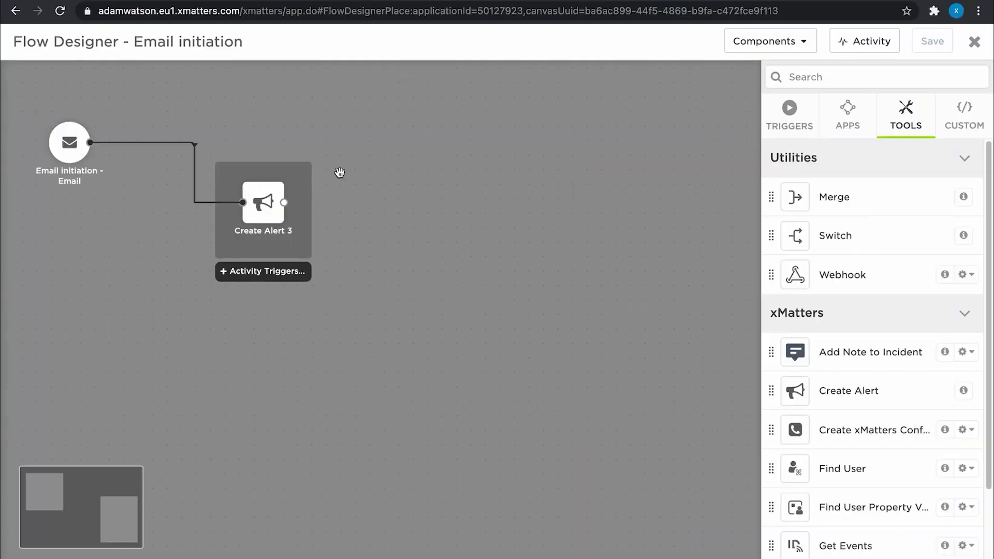
Step: Set the Email trigger's Authentication Method to 'Send from an xMatters email device' and apply it
mouse_move(67, 126)
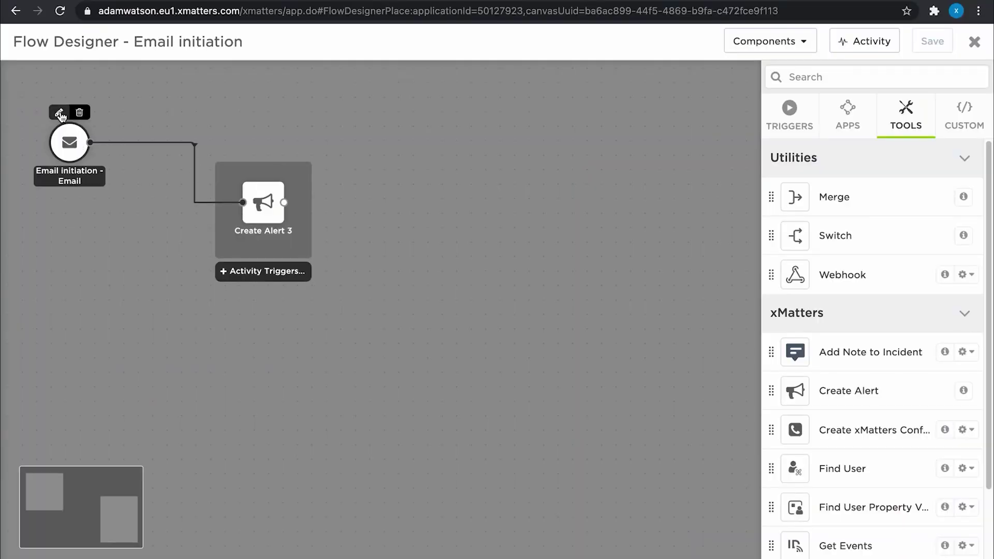
click(60, 114)
click(359, 202)
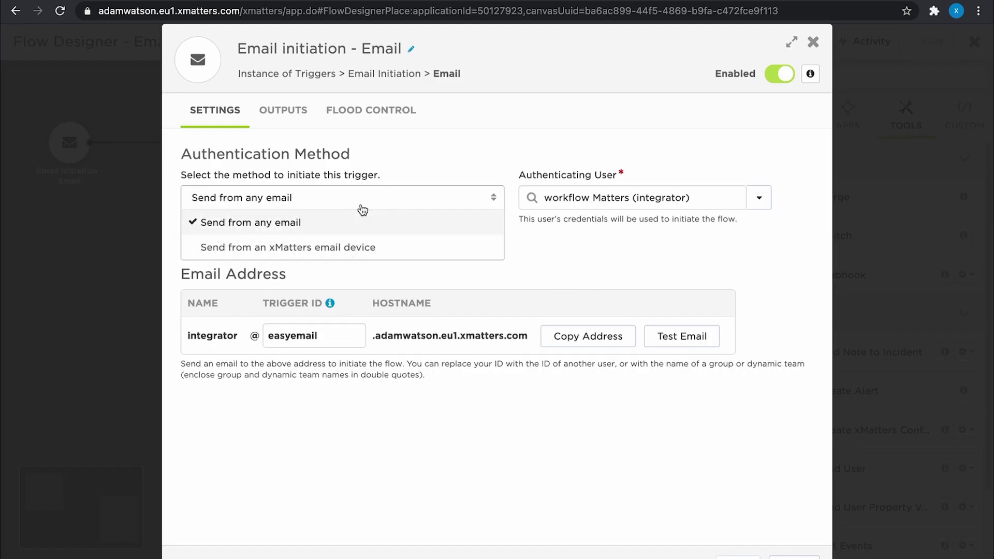
click(342, 248)
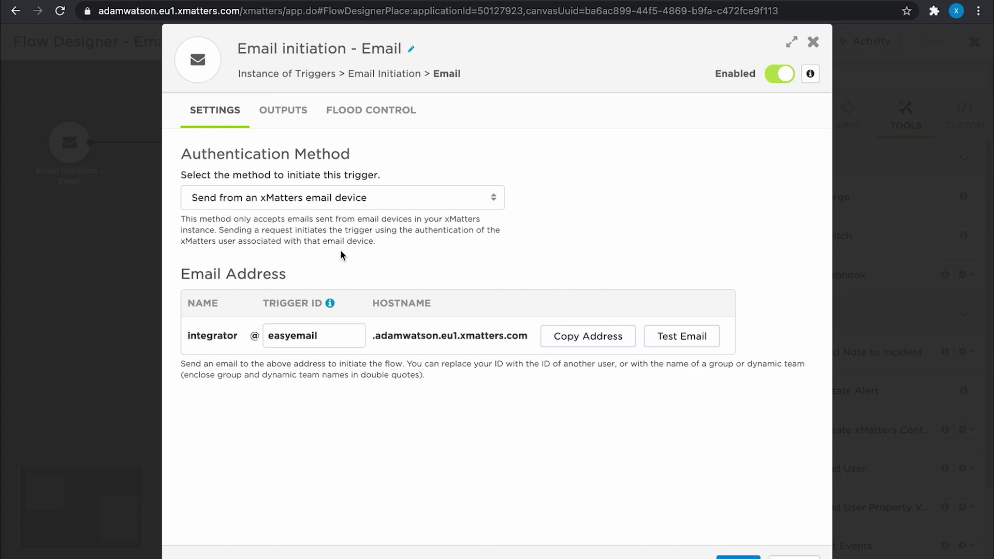
click(751, 556)
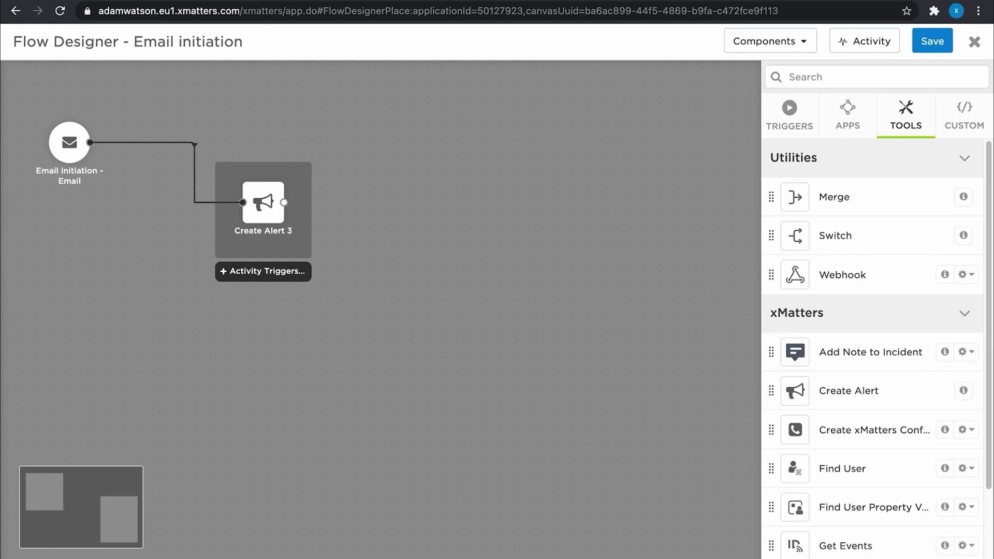
Step: Save and close the canvas, then check the 'from' address in the latest signal's payload
click(932, 42)
click(974, 42)
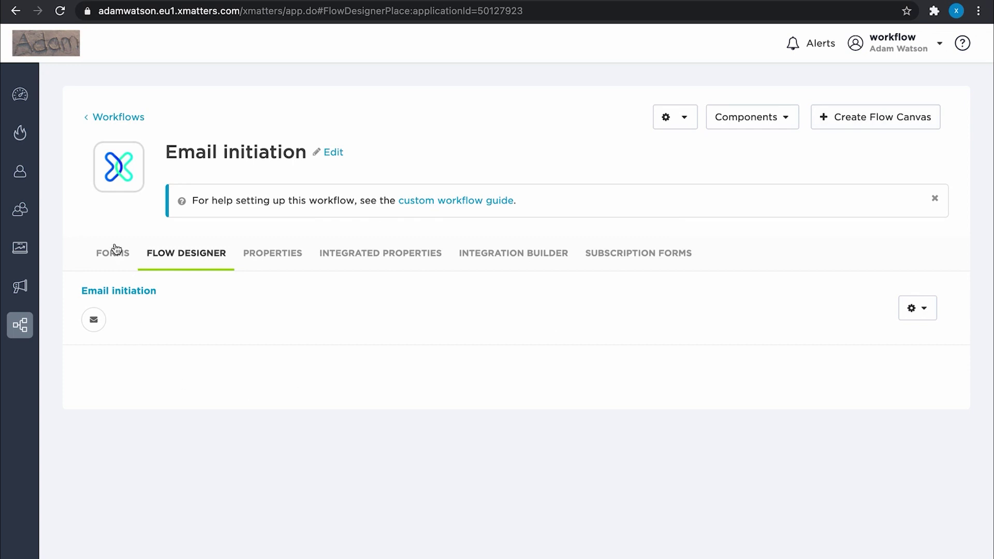
click(28, 256)
click(88, 259)
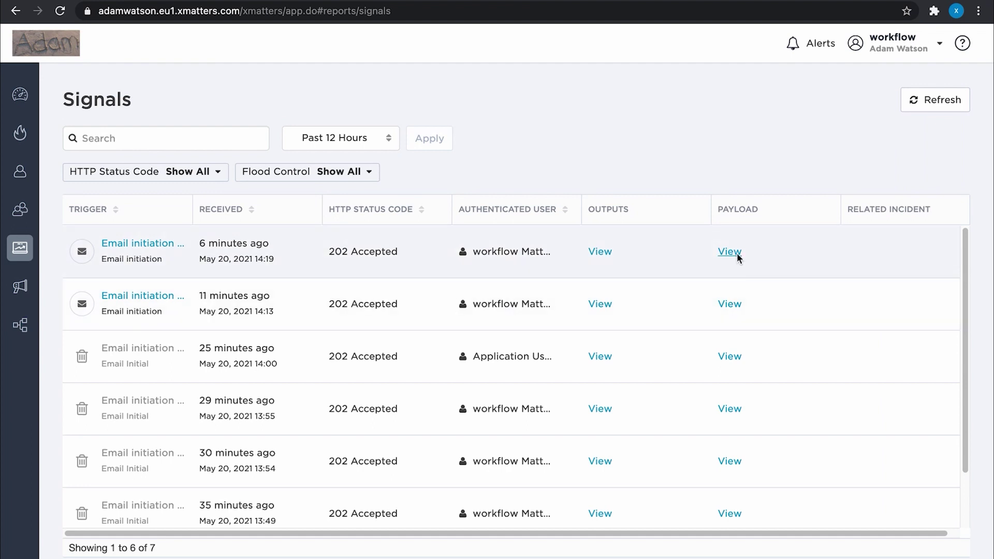
click(730, 252)
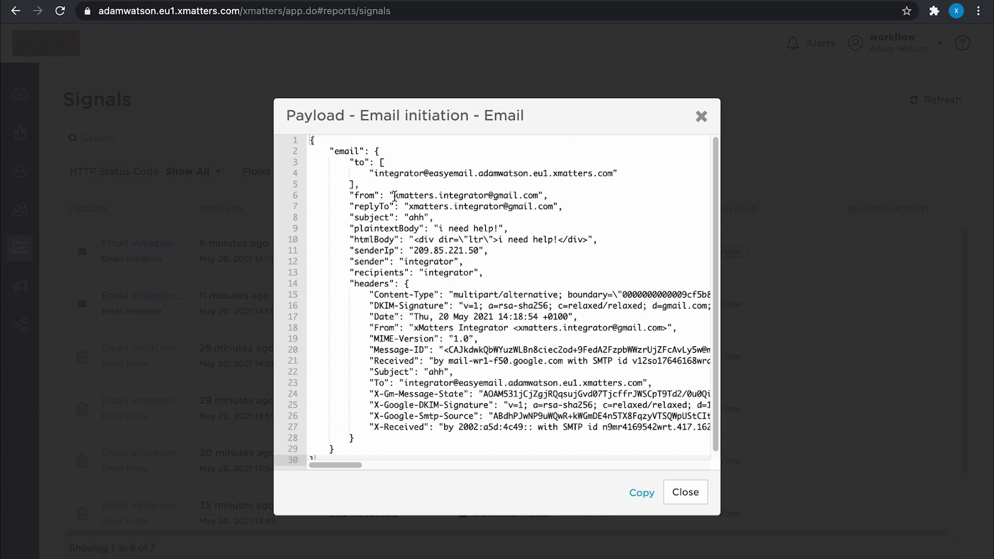
drag(394, 196, 536, 195)
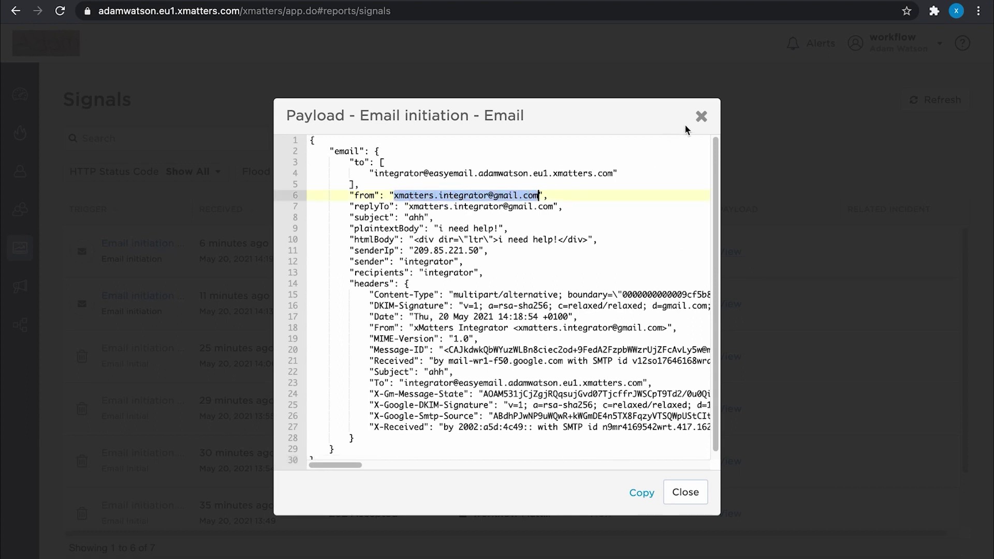
click(701, 116)
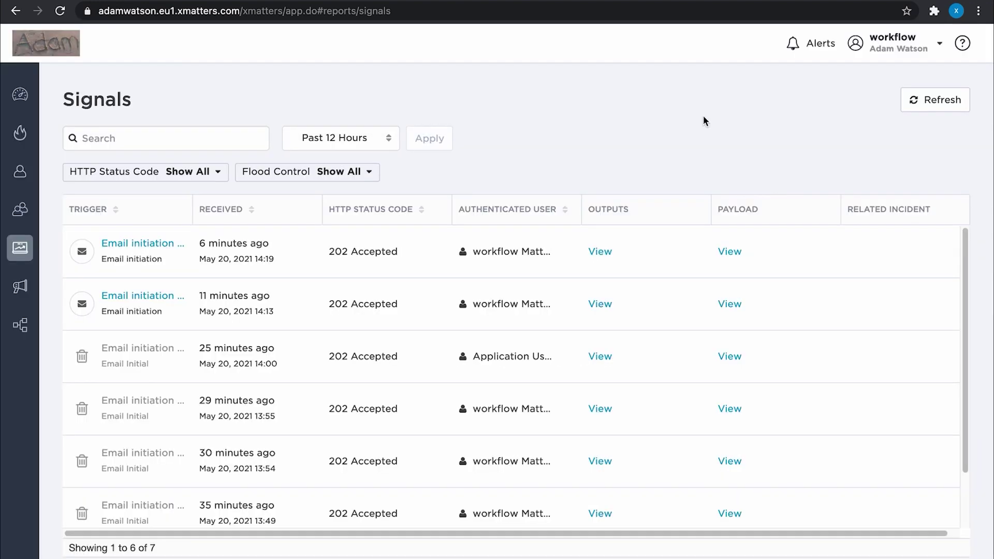
Step: Add a Home Email device for Application User using the pasted Gmail sender address
click(20, 172)
click(105, 156)
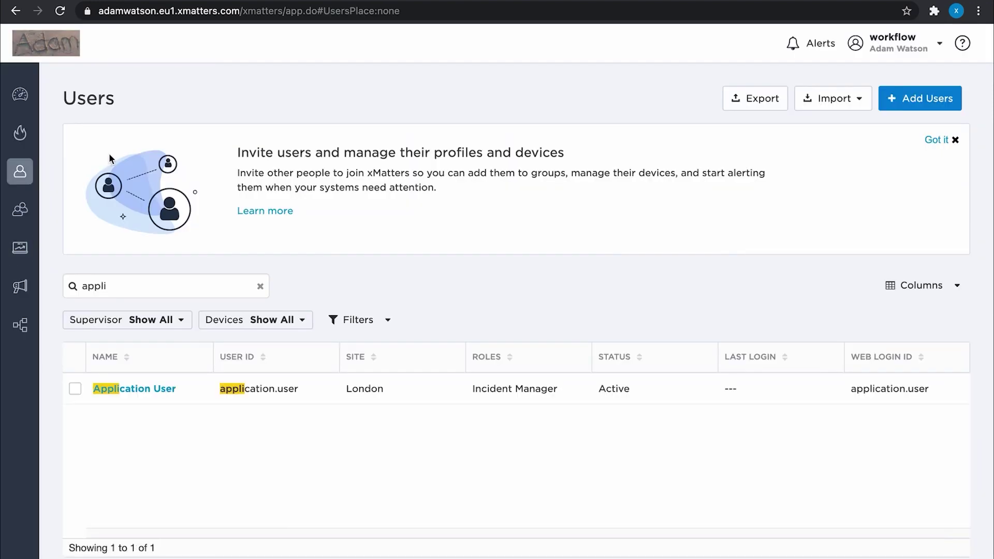
click(151, 392)
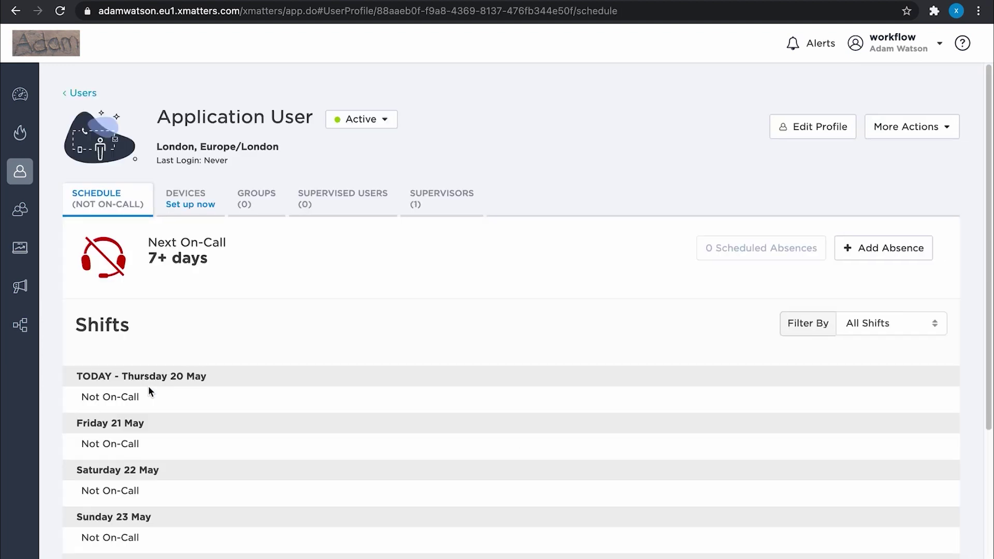
click(178, 202)
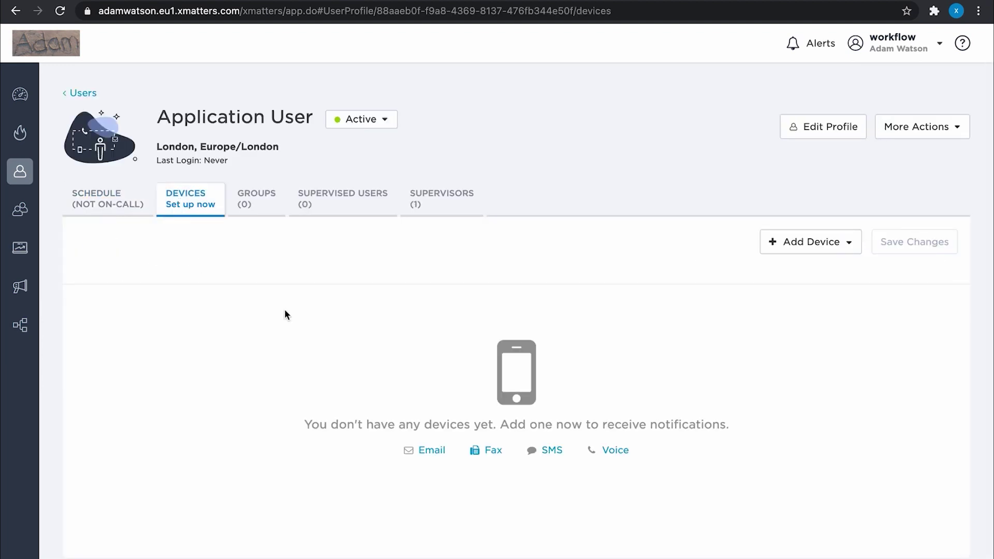
click(840, 257)
click(807, 270)
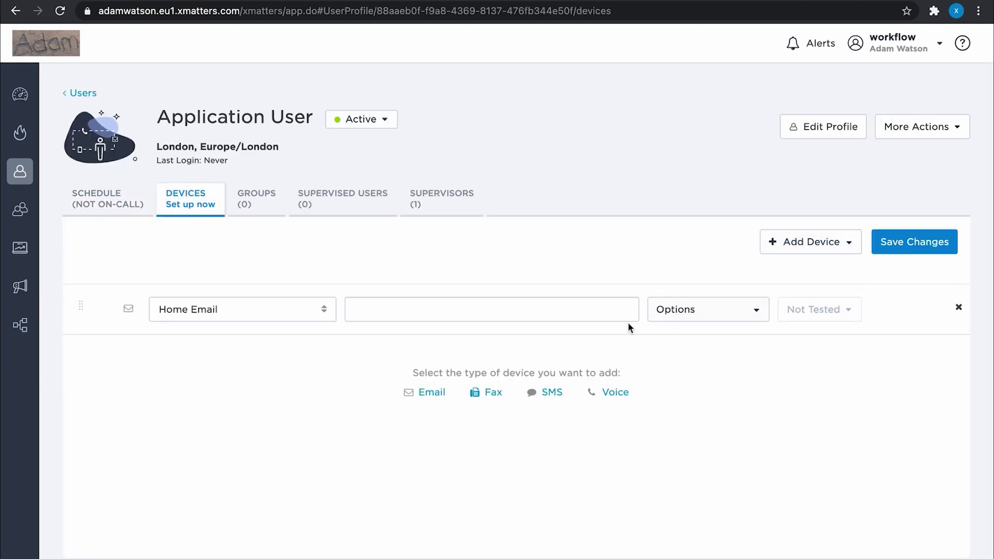
click(577, 308)
key(ctrl+v)
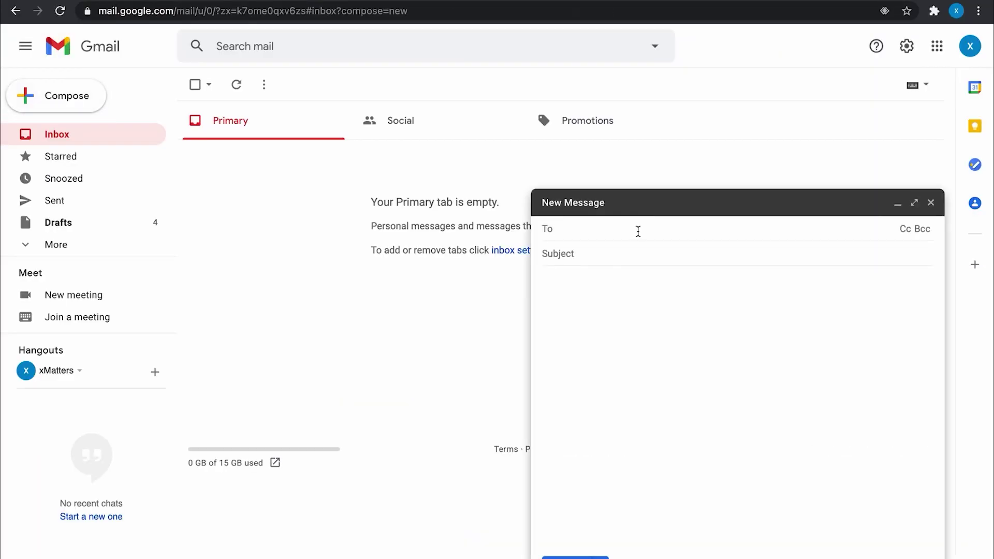
Step: Draft another test email to the trigger address with subject 'ahhhh'
key(ctrl+v)
click(615, 250)
text(ahhhh)
click(542, 280)
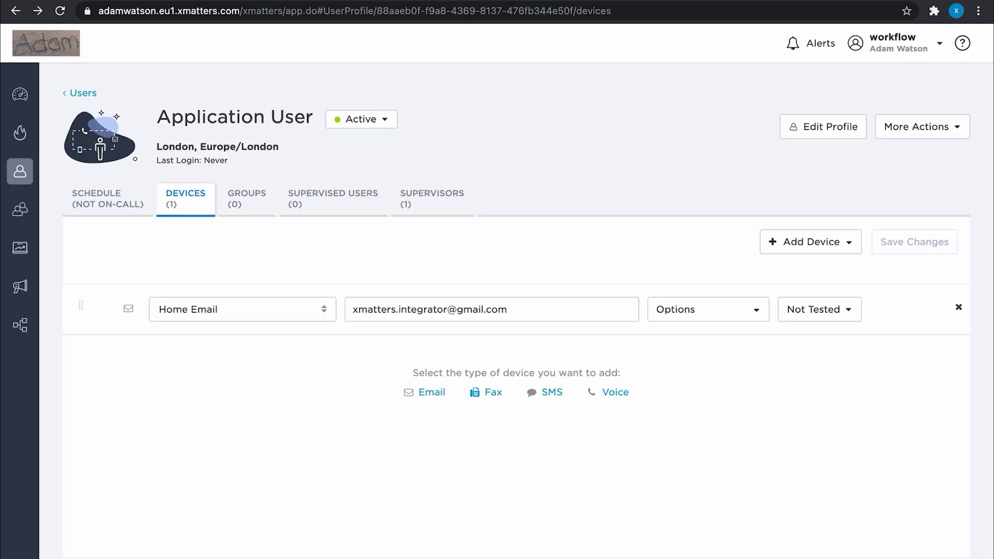
Step: Open the Email initiation workflow's flow canvas from the Workflows list
click(20, 325)
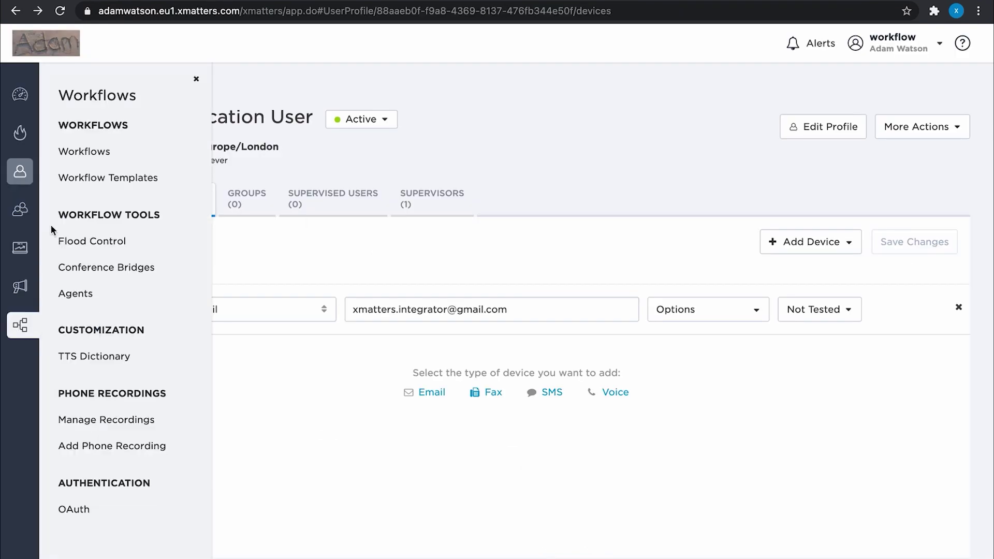
click(91, 154)
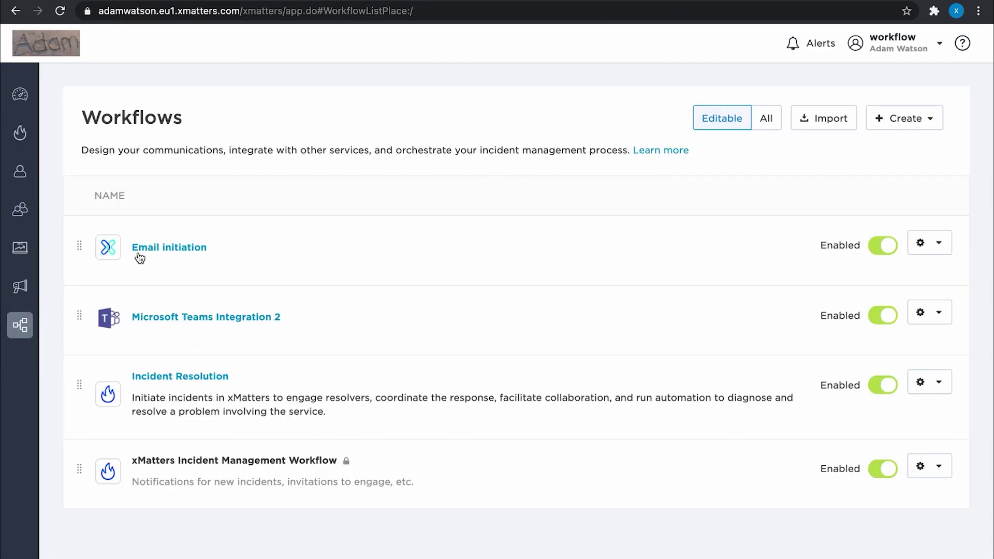
click(139, 249)
click(143, 292)
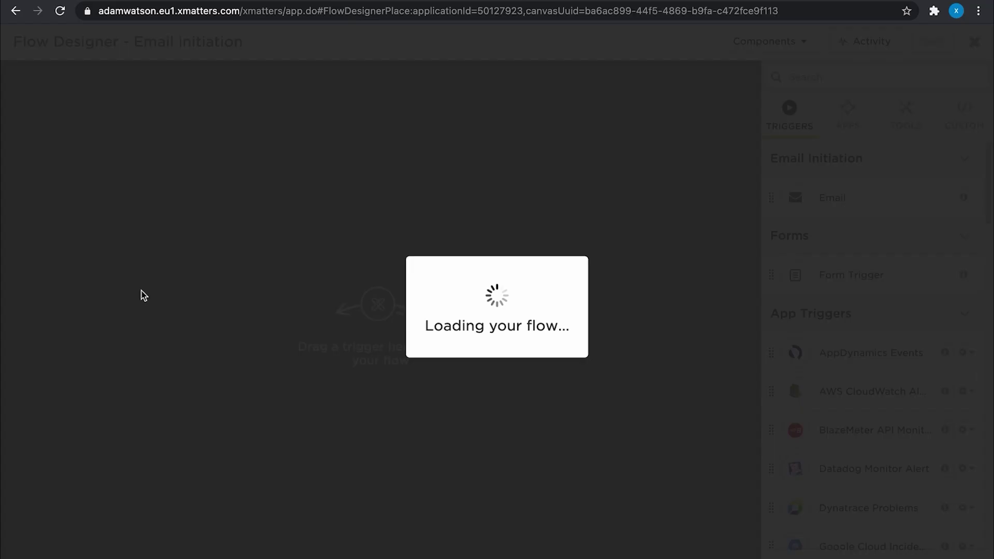
Step: Check the latest Email initiation run: both steps executed, email.sender is application.user
click(849, 41)
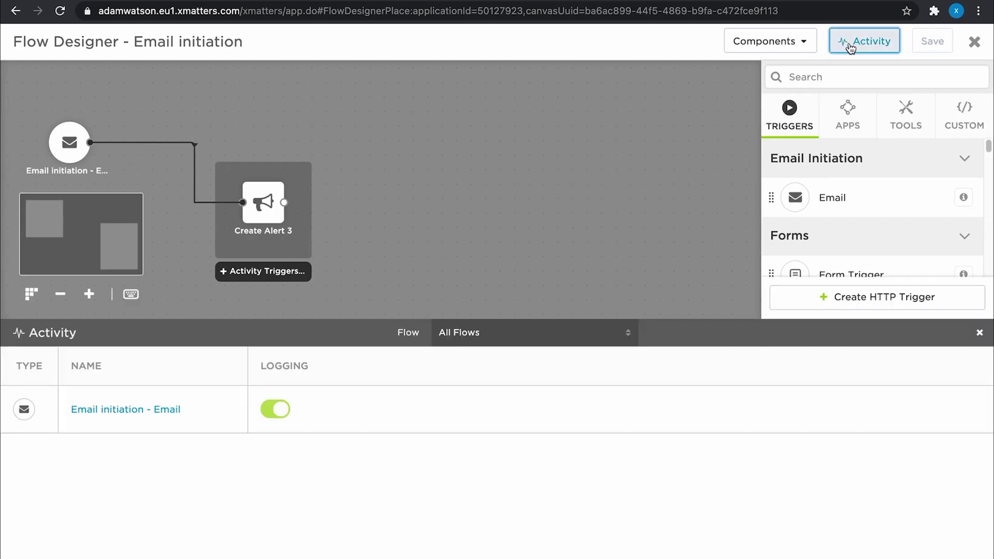
click(184, 414)
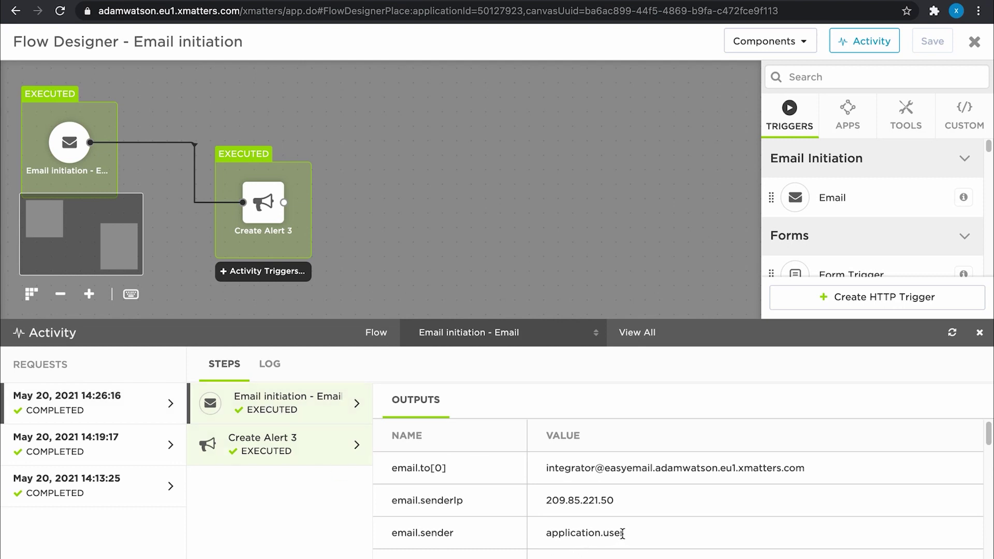
drag(623, 533, 549, 537)
click(551, 533)
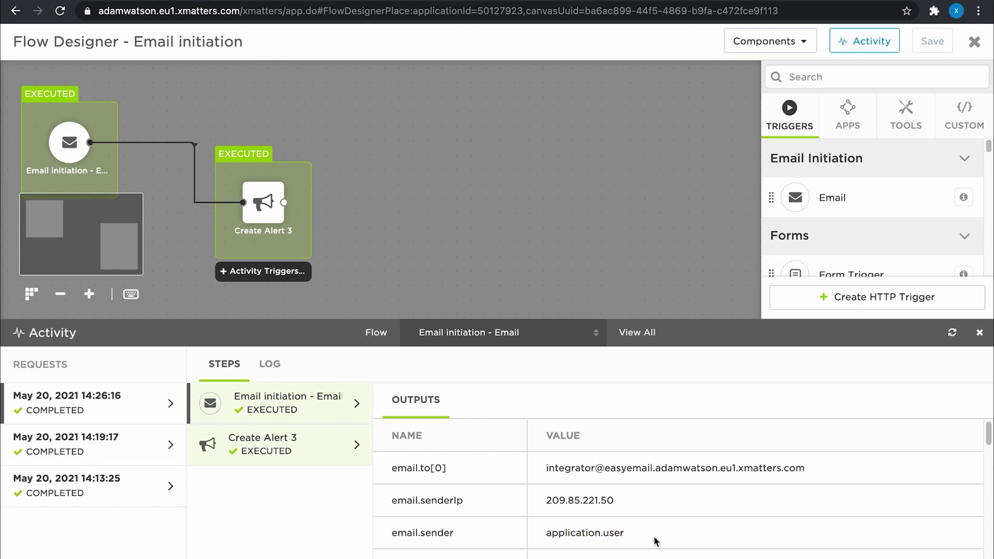